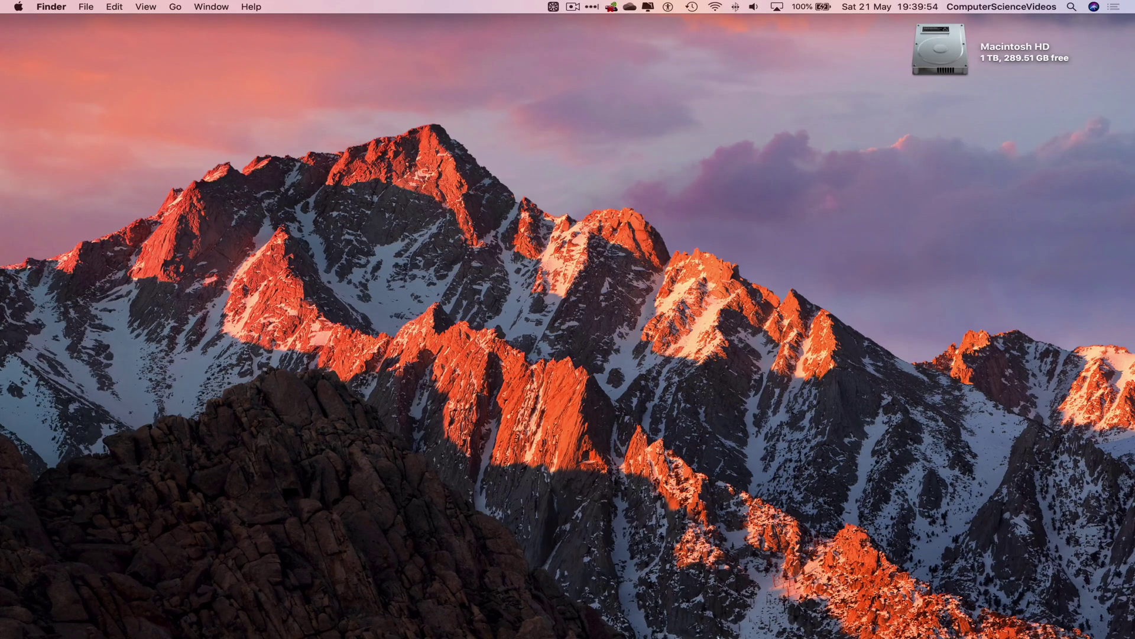
Launch Microsoft Teams from Launchpad's Office folder, then open the Documents folder in Finder
{"action": "mouse_move", "coordinate": [568, 634]}
{"action": "left_click", "coordinate": [137, 615]}
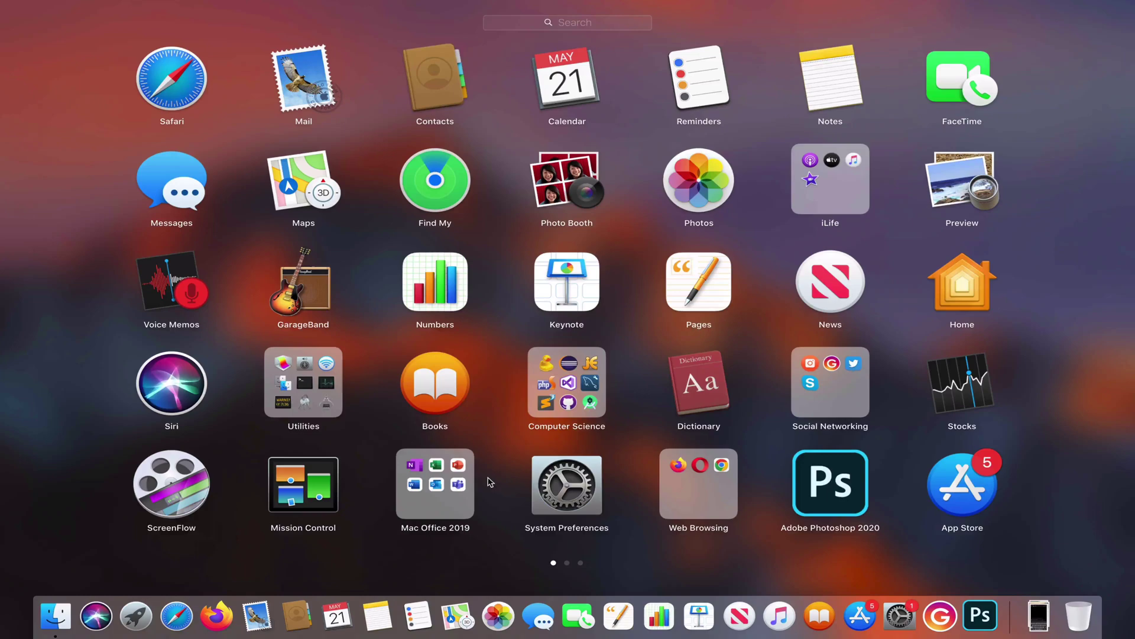
{"action": "left_click", "coordinate": [436, 479]}
{"action": "left_click", "coordinate": [817, 306]}
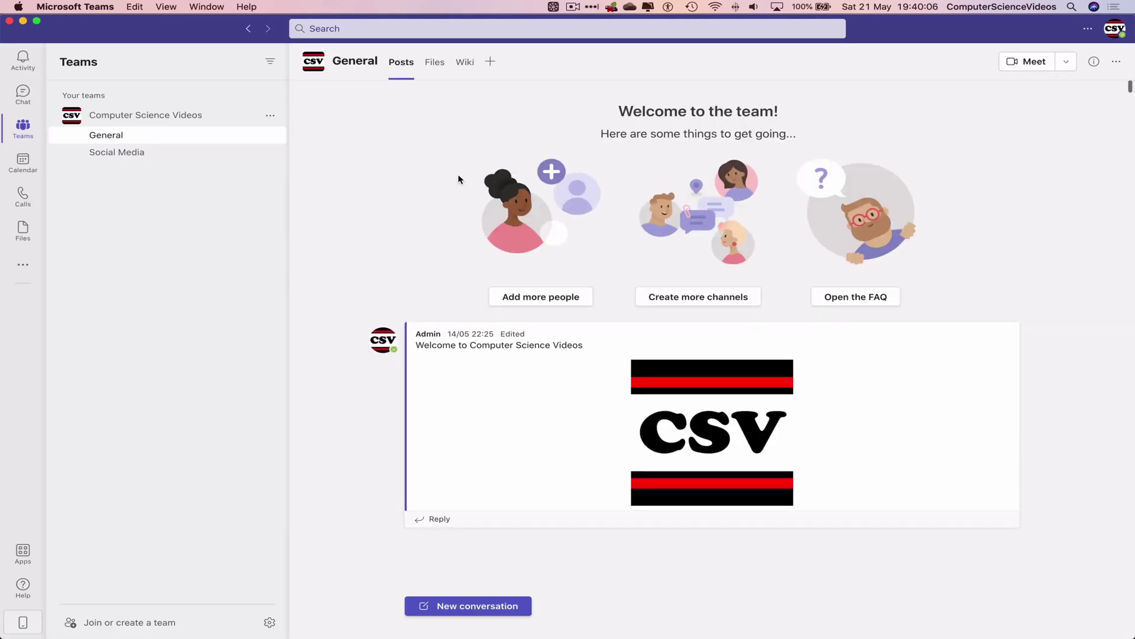
{"action": "key", "text": "ctrl+Right"}
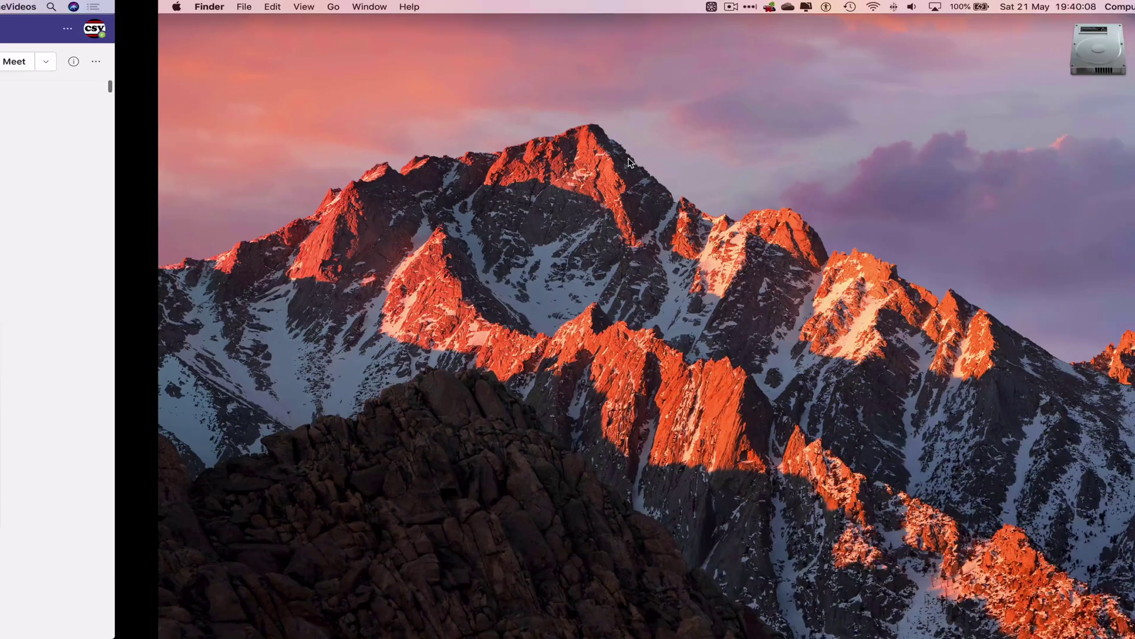
{"action": "left_click", "coordinate": [54, 617]}
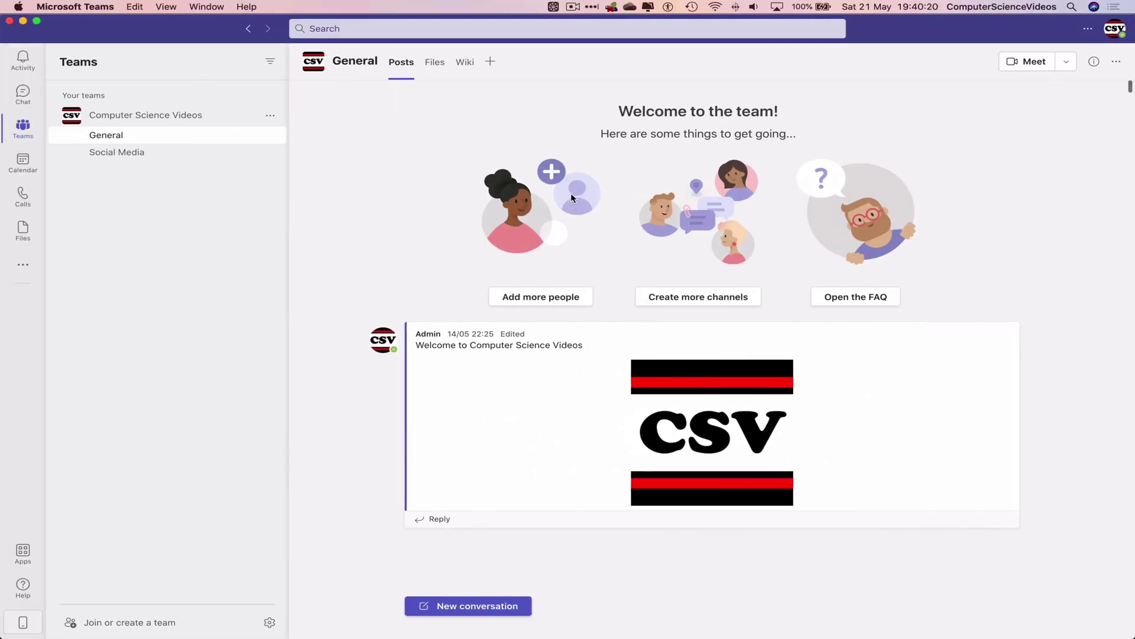
Start a new General conversation with Trial Document.pdf uploaded from Documents attached
{"action": "left_click", "coordinate": [480, 607]}
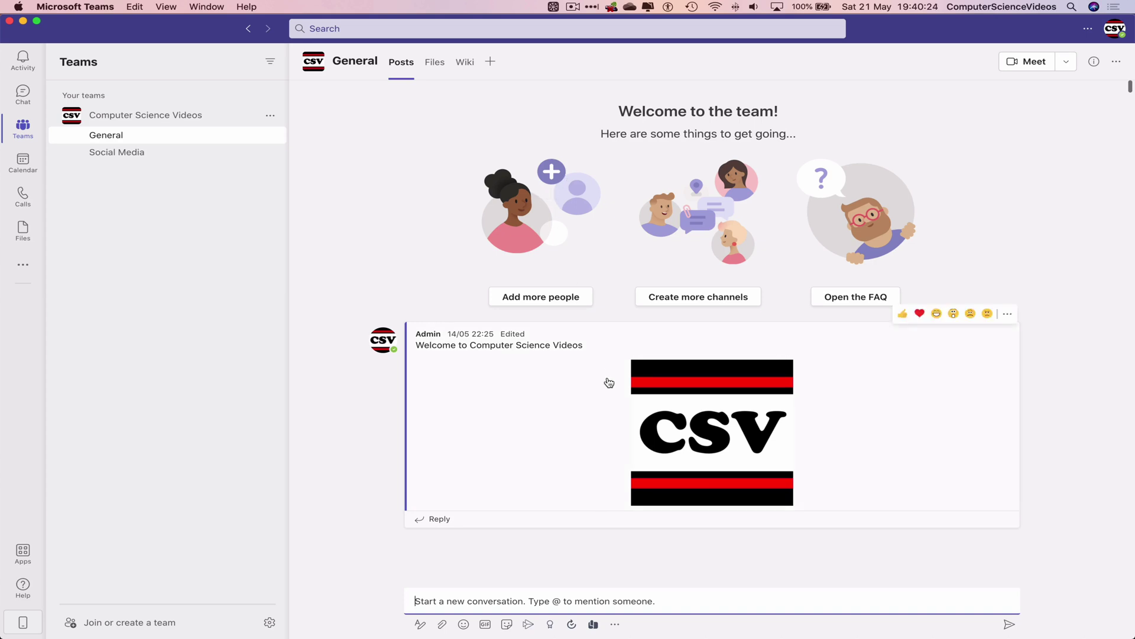
{"action": "left_click", "coordinate": [443, 625]}
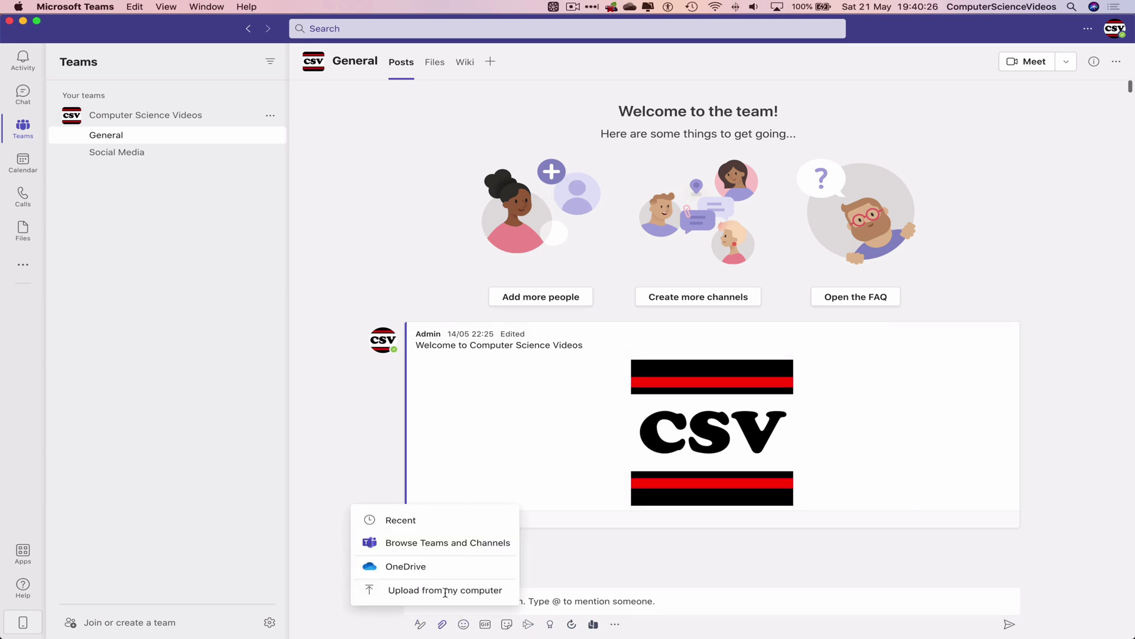
{"action": "left_click", "coordinate": [459, 595]}
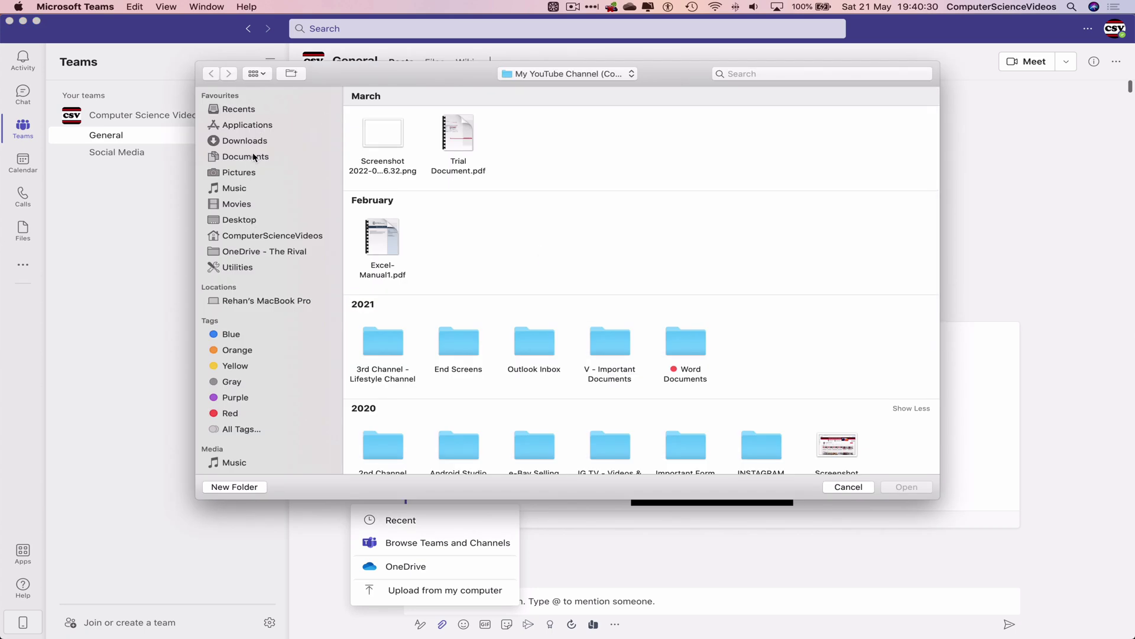
{"action": "left_click", "coordinate": [254, 156]}
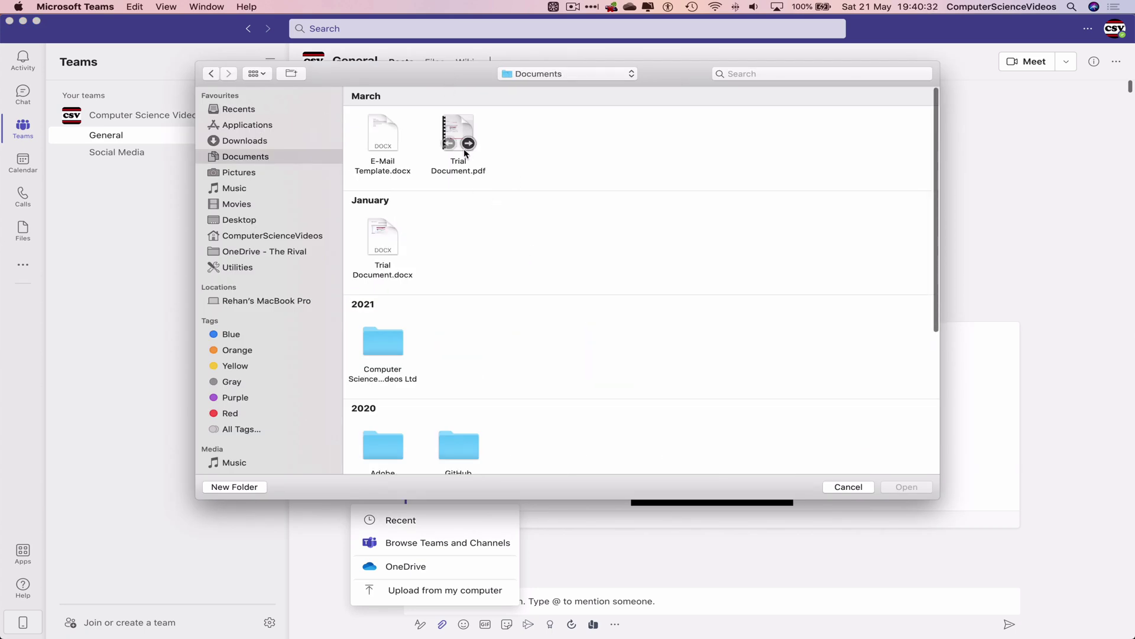
{"action": "left_click", "coordinate": [451, 120]}
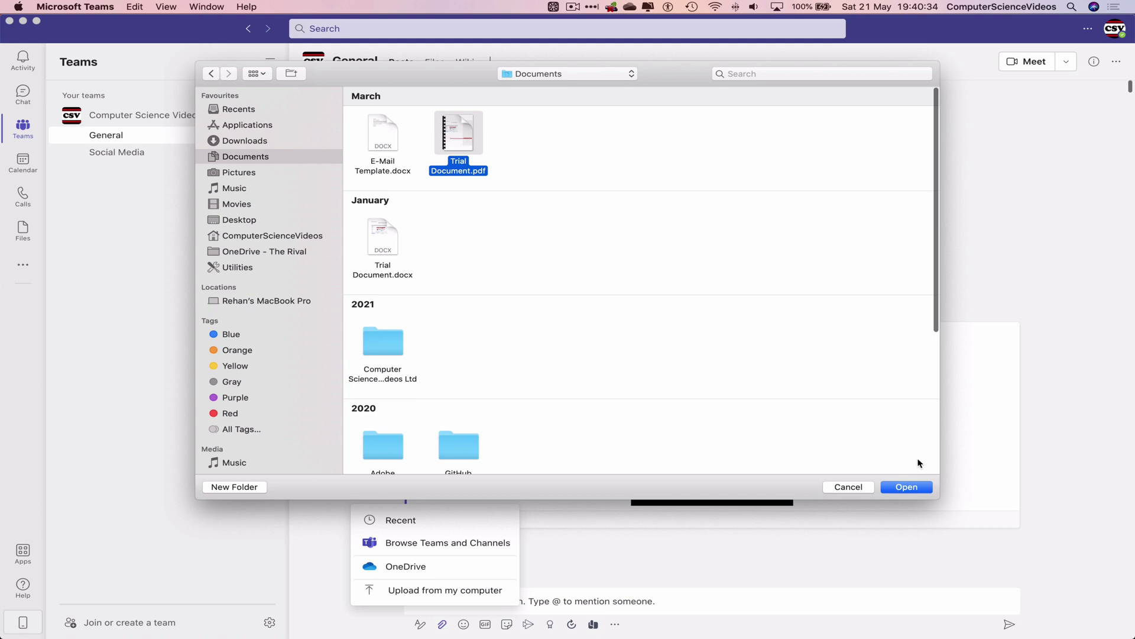
{"action": "left_click", "coordinate": [907, 488]}
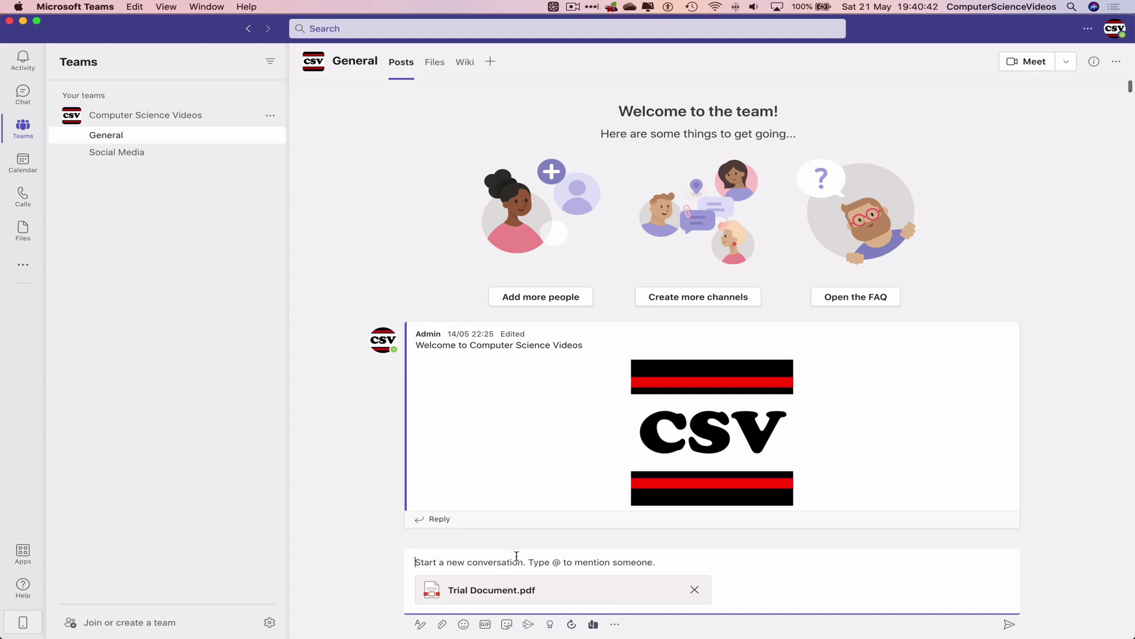
Expand the General channel draft into full formatting mode
{"action": "left_click", "coordinate": [421, 626]}
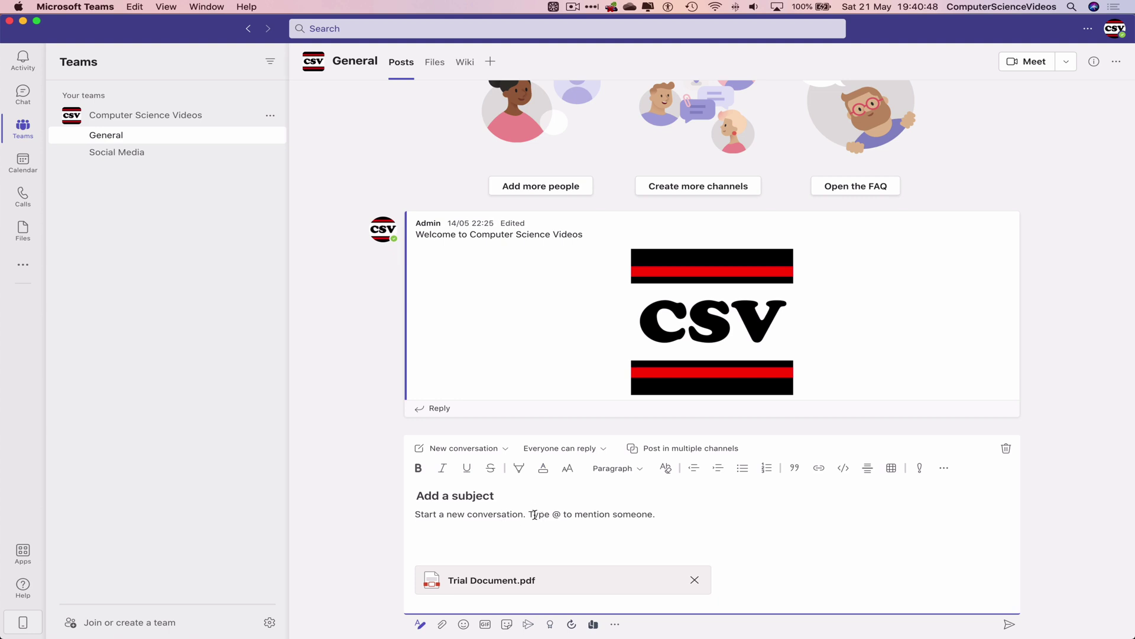
{"action": "type", "text": "T"}
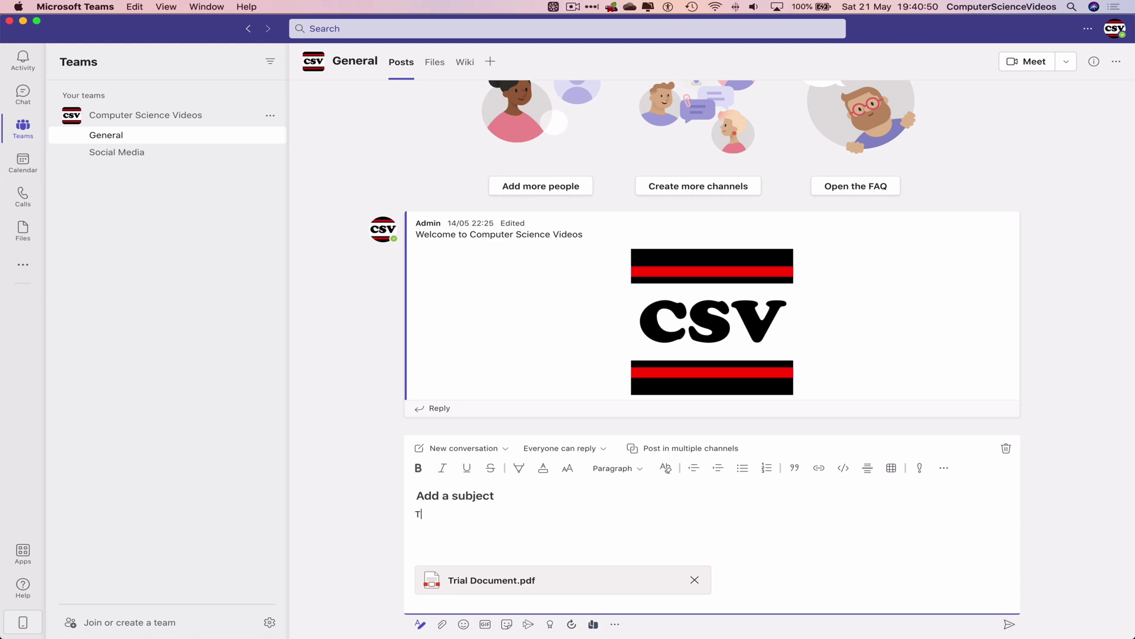
{"action": "type", "text": "rial Document "}
{"action": "type", "text": "PDF"}
{"action": "type", "text": " - "}
{"action": "type", "text": " Computer "}
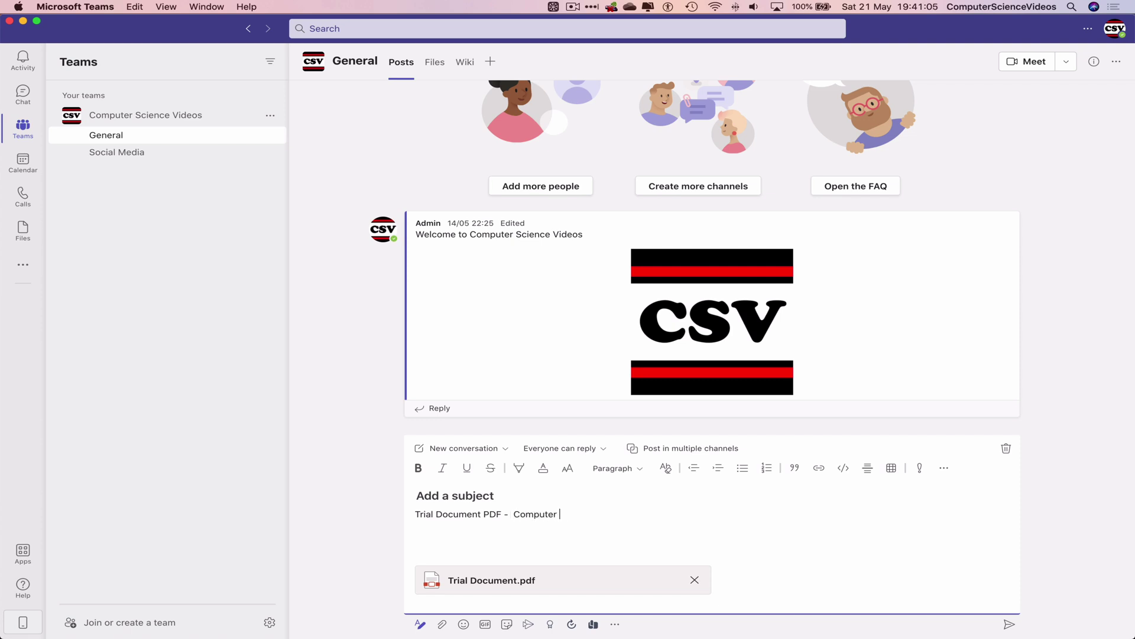
{"action": "type", "text": "Science Videos"}
Send the post, then preview and close the attached Trial Document.pdf
{"action": "left_click", "coordinate": [1010, 626]}
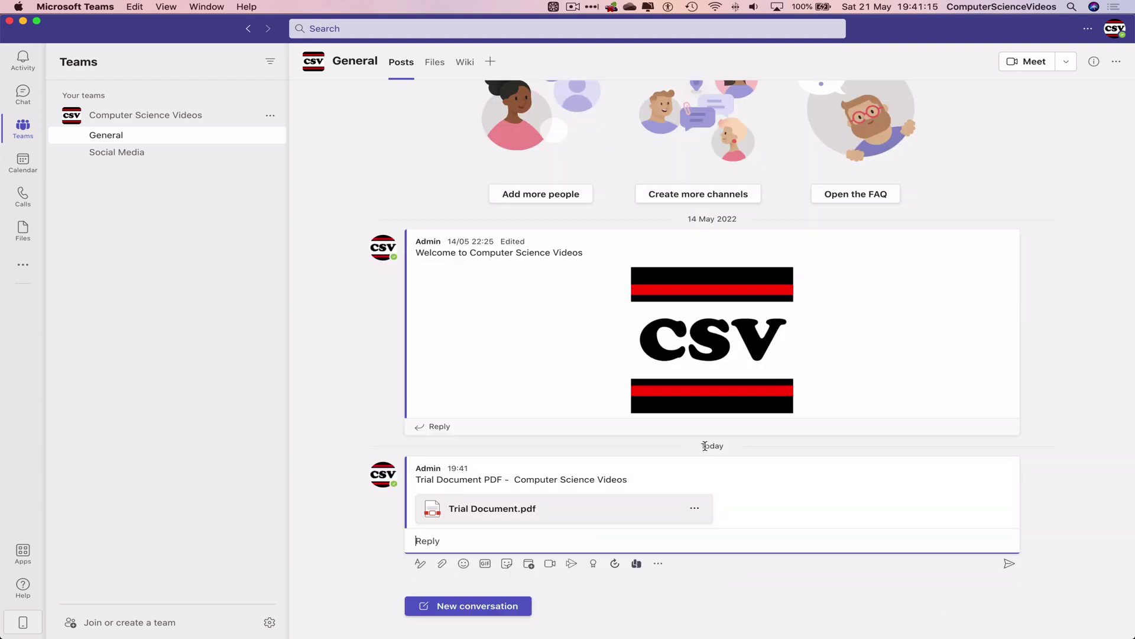
{"action": "left_click", "coordinate": [591, 511]}
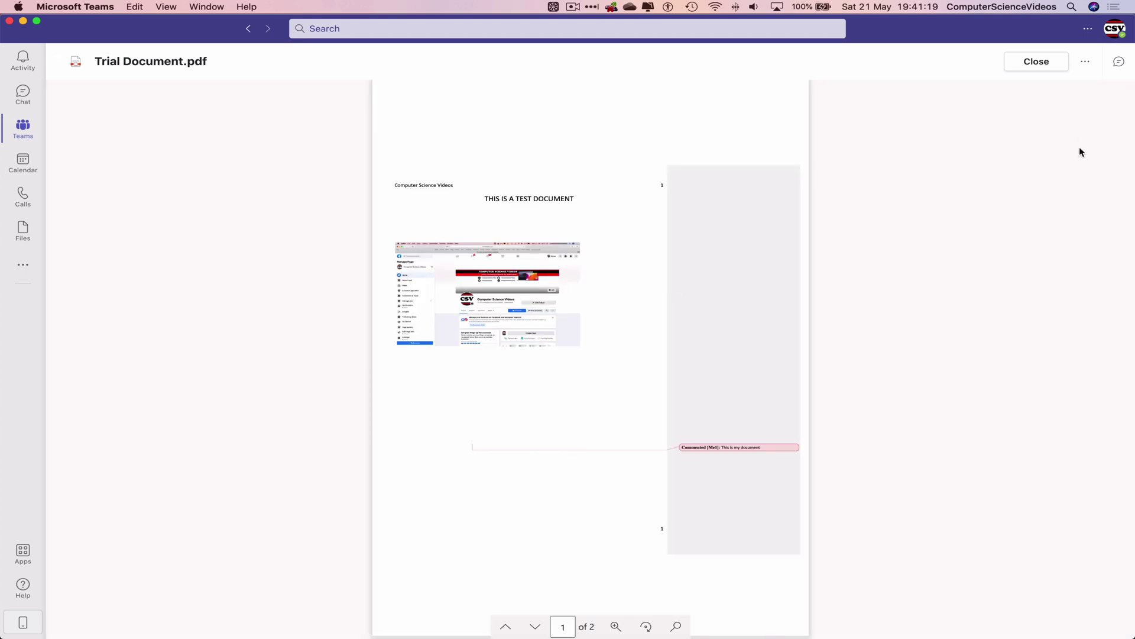
{"action": "scroll", "coordinate": [717, 231], "scroll_direction": "down", "scroll_amount": 5}
{"action": "scroll", "coordinate": [719, 231], "scroll_direction": "down", "scroll_amount": 5}
{"action": "scroll", "coordinate": [720, 232], "scroll_direction": "up", "scroll_amount": 5}
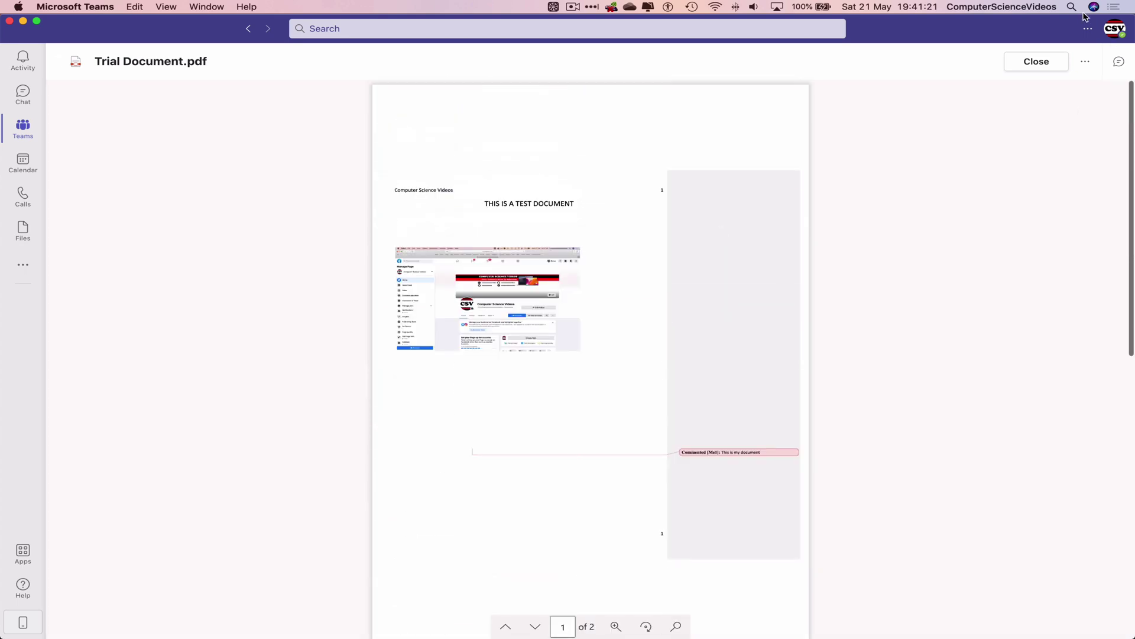
{"action": "left_click", "coordinate": [1027, 62]}
{"action": "left_click", "coordinate": [76, 7]}
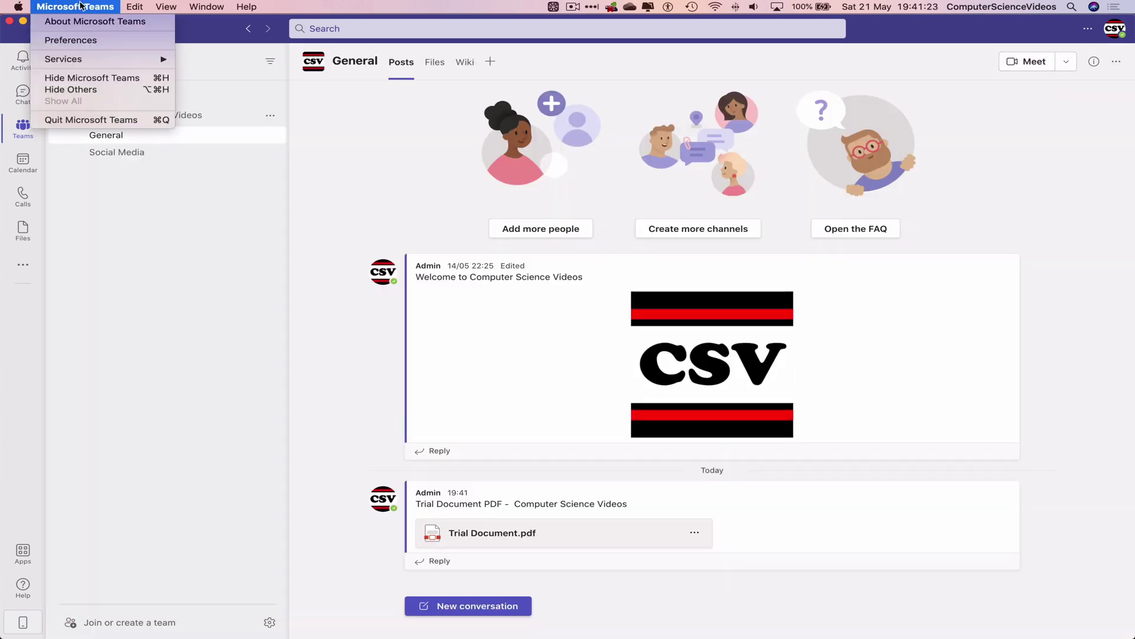
Choose Quit Microsoft Teams from the Microsoft Teams menu
{"action": "left_click", "coordinate": [91, 120]}
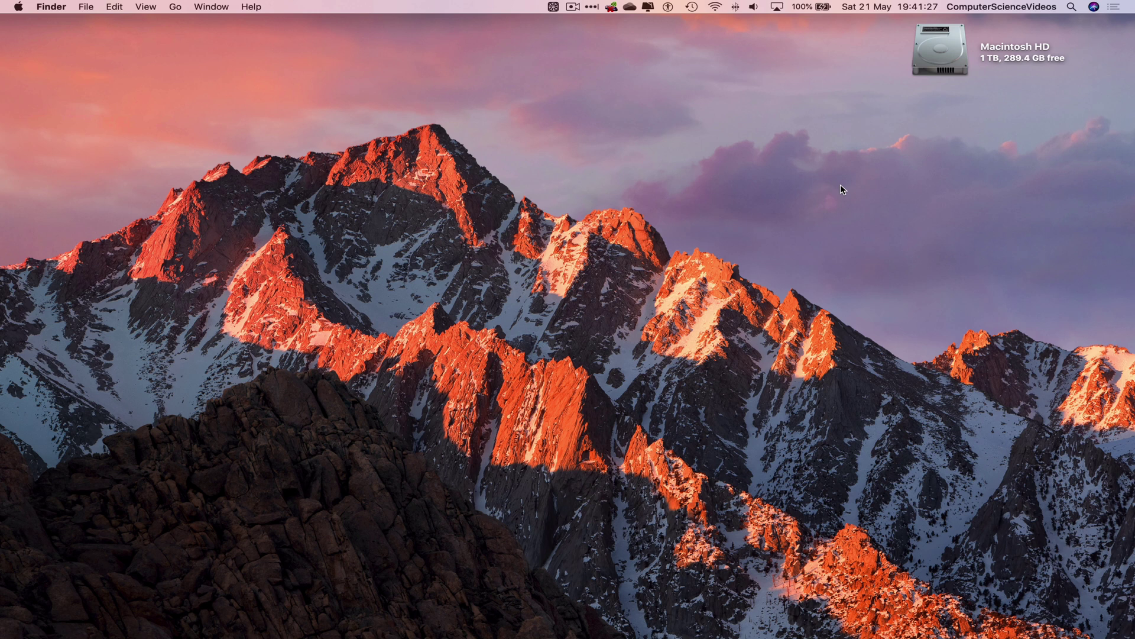